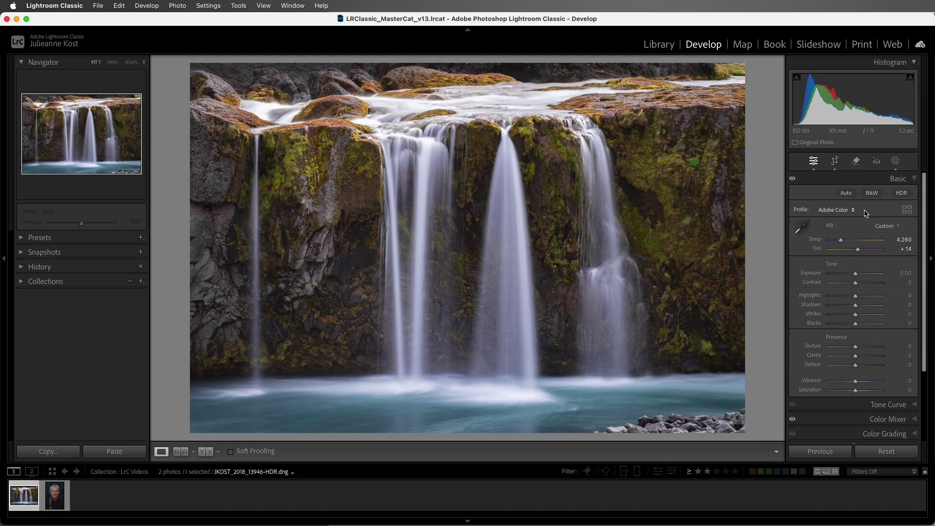
# Step: Apply the Adobe Monochrome profile to the waterfall photo, then reopen the profile list
pyautogui.click(855, 211)
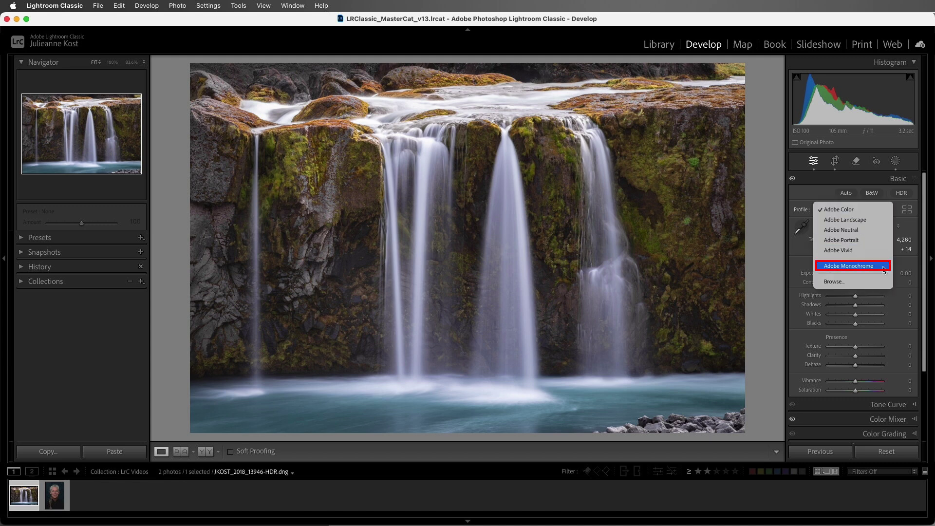
pyautogui.click(871, 193)
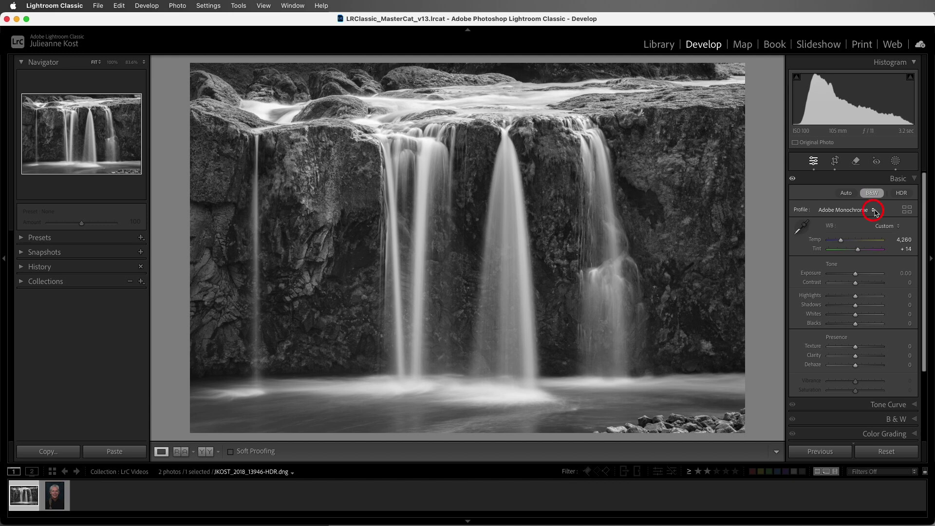
pyautogui.click(874, 212)
# Step: Return the photo to color by picking Adobe Color in the full Profile Browser
pyautogui.click(875, 213)
pyautogui.click(907, 212)
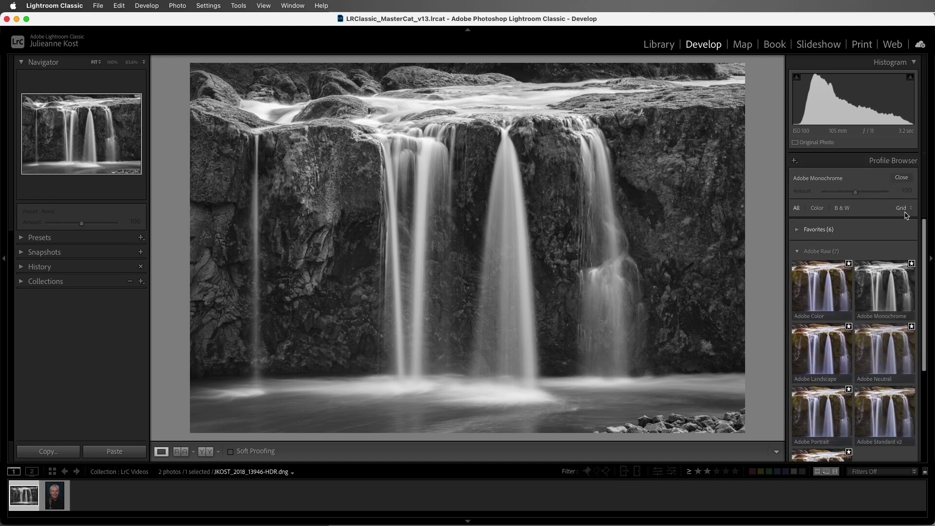
pyautogui.click(818, 301)
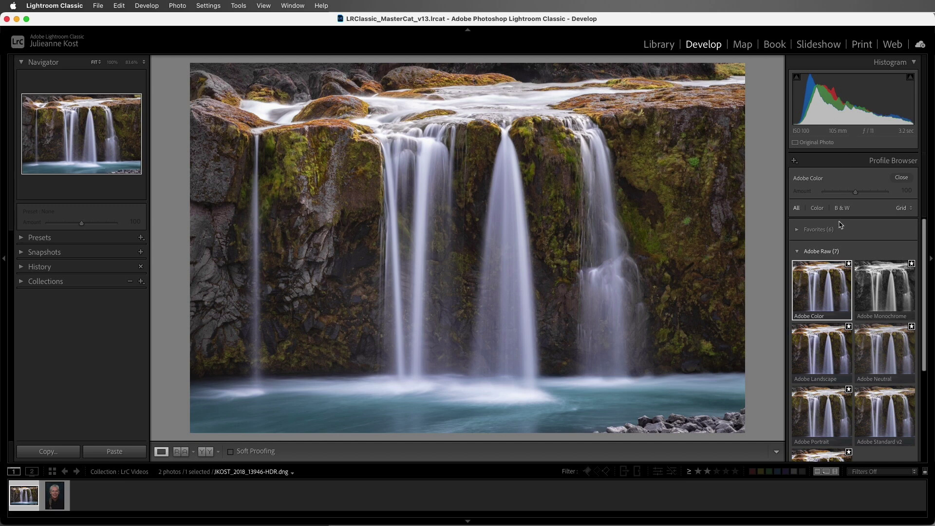
# Step: Try the Adobe Landscape profile, then Adobe Neutral, on the waterfall photo
pyautogui.click(829, 361)
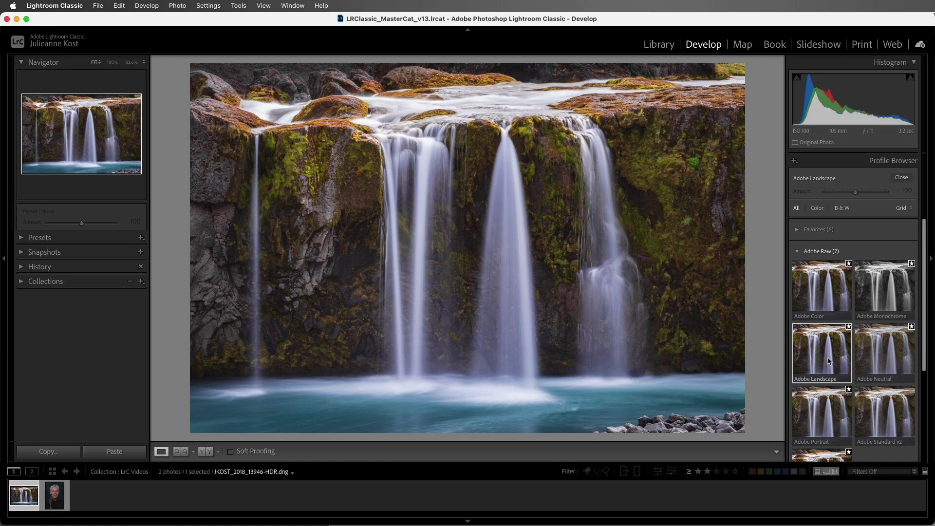
pyautogui.click(883, 362)
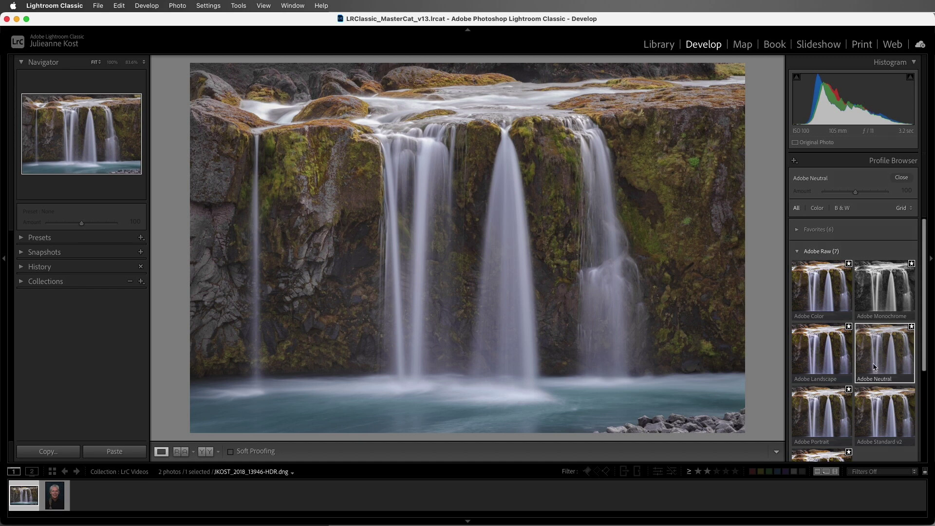
pyautogui.click(831, 412)
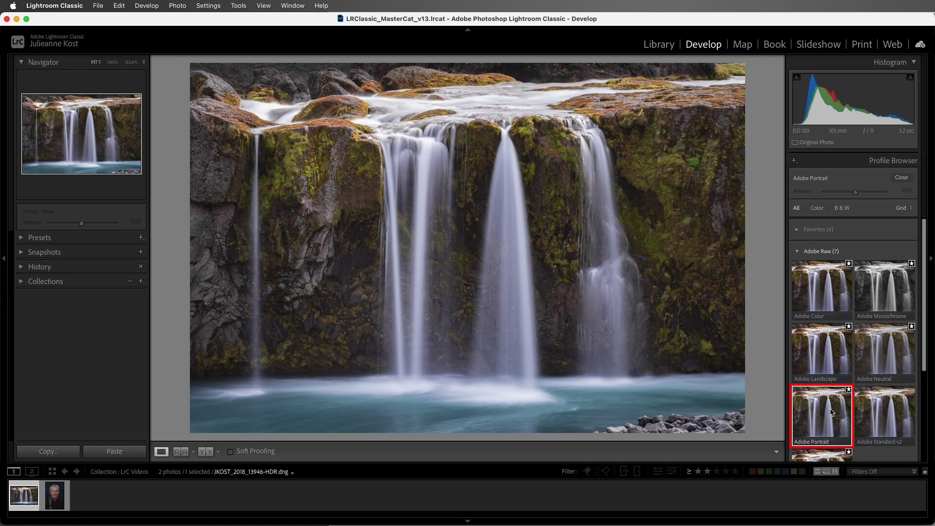
pyautogui.click(56, 496)
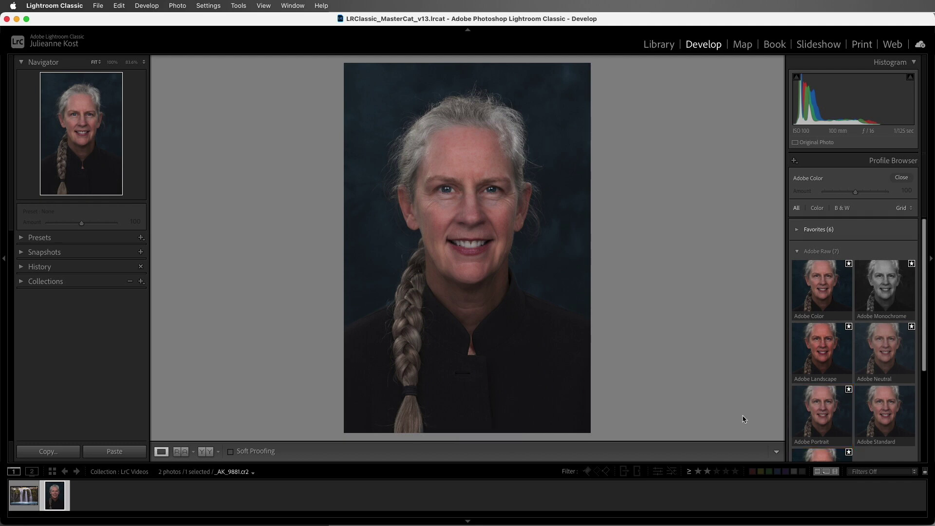
pyautogui.click(31, 501)
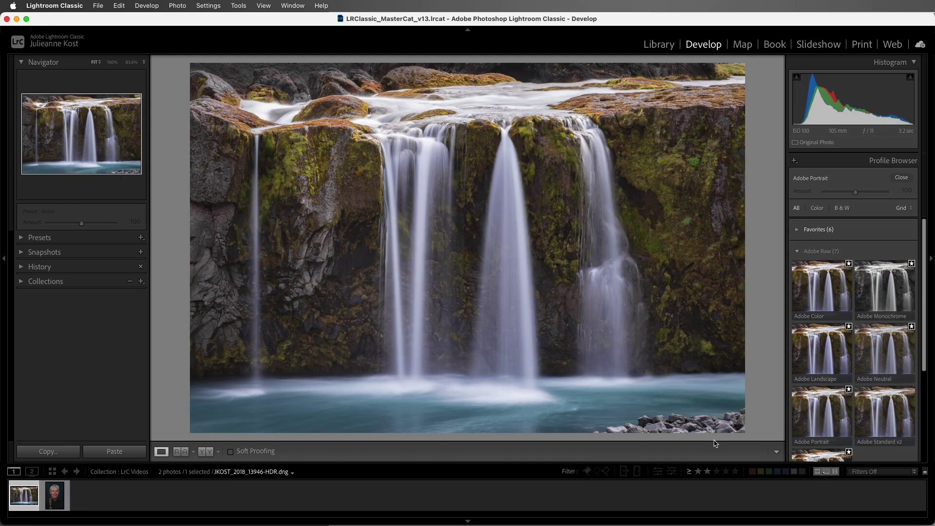
# Step: Preview Adobe Vivid, then apply Adobe Standard v2 to the waterfall photo
pyautogui.scroll(-3, 798, 429)
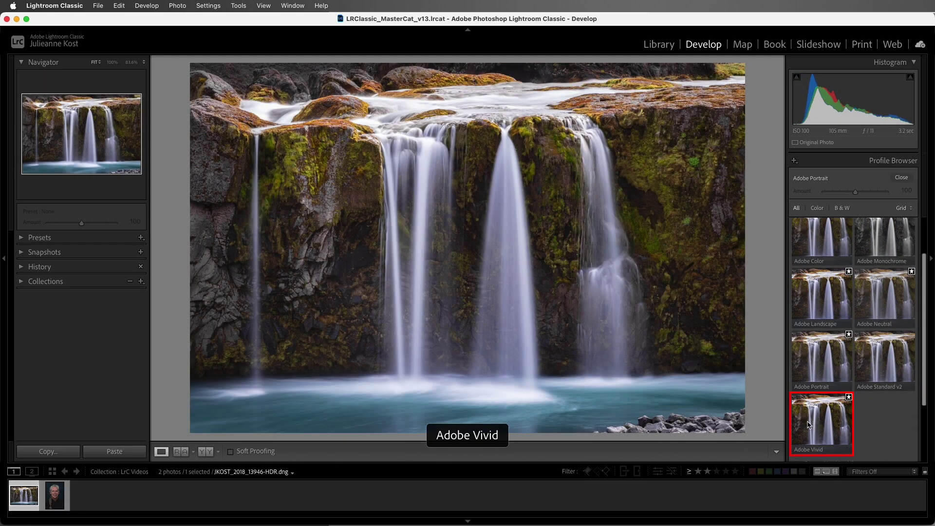
pyautogui.click(809, 425)
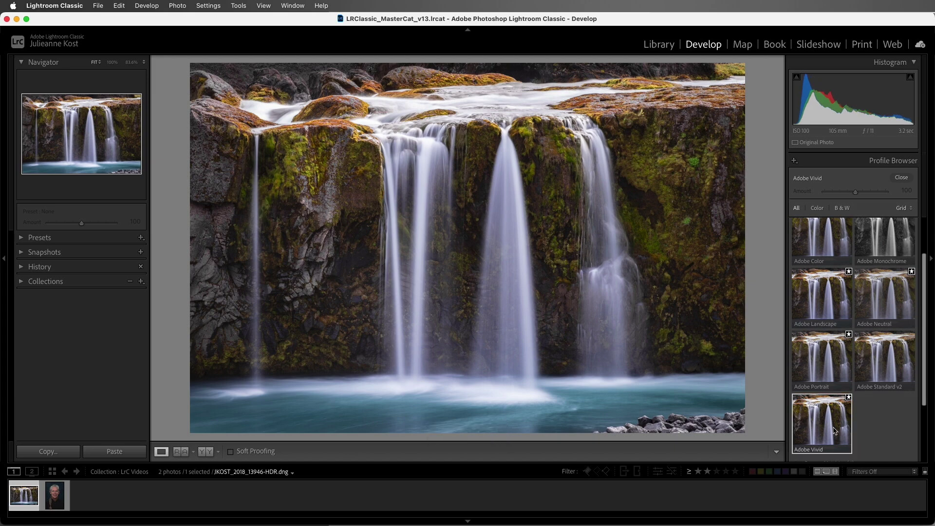
pyautogui.click(884, 370)
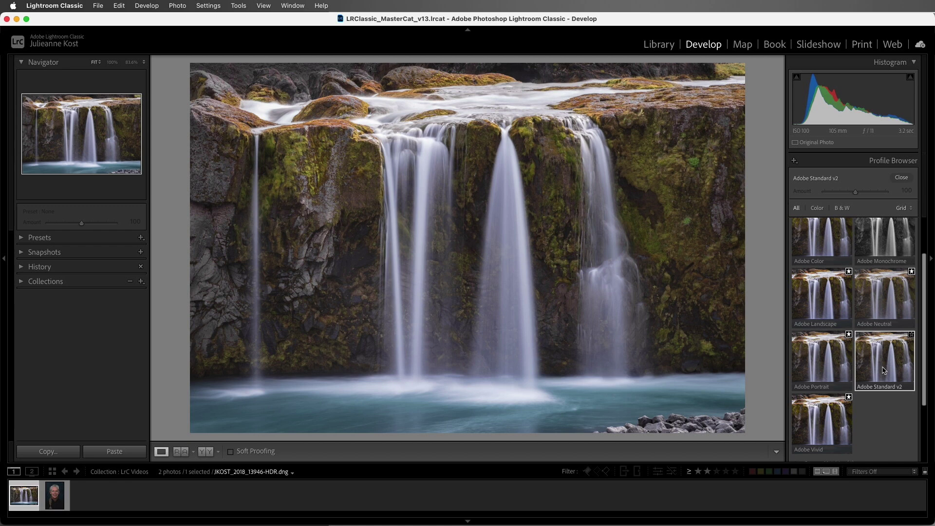
# Step: Collapse the Adobe Raw group and expand Camera Matching to list its six profiles
pyautogui.scroll(2, 884, 360)
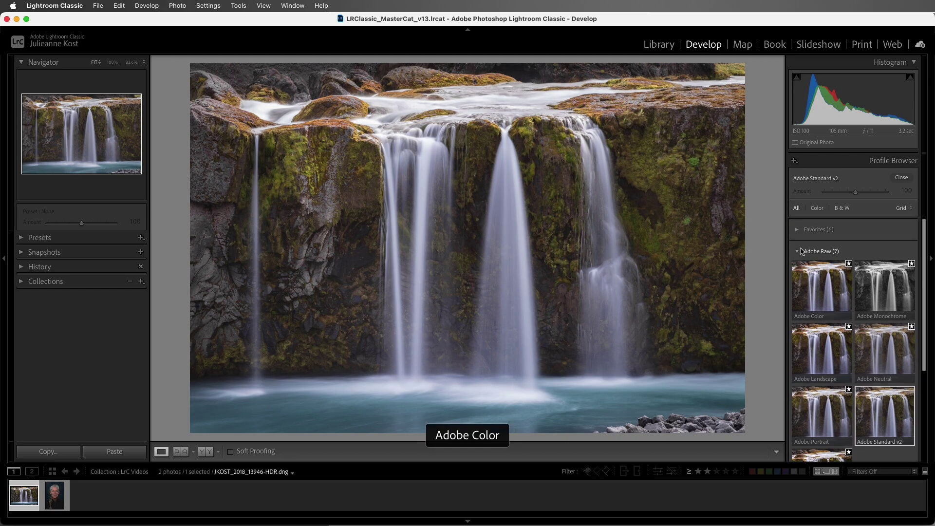
pyautogui.click(797, 251)
pyautogui.click(803, 266)
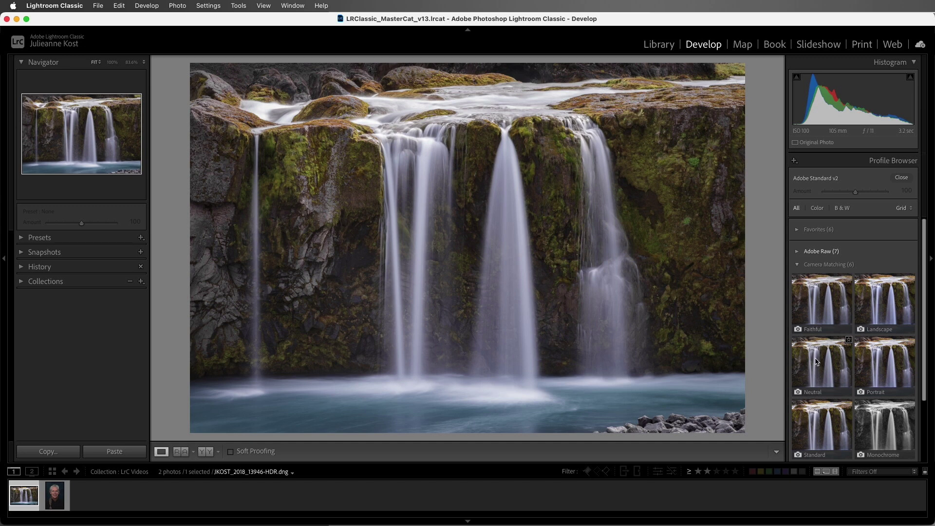
pyautogui.scroll(-2, 823, 404)
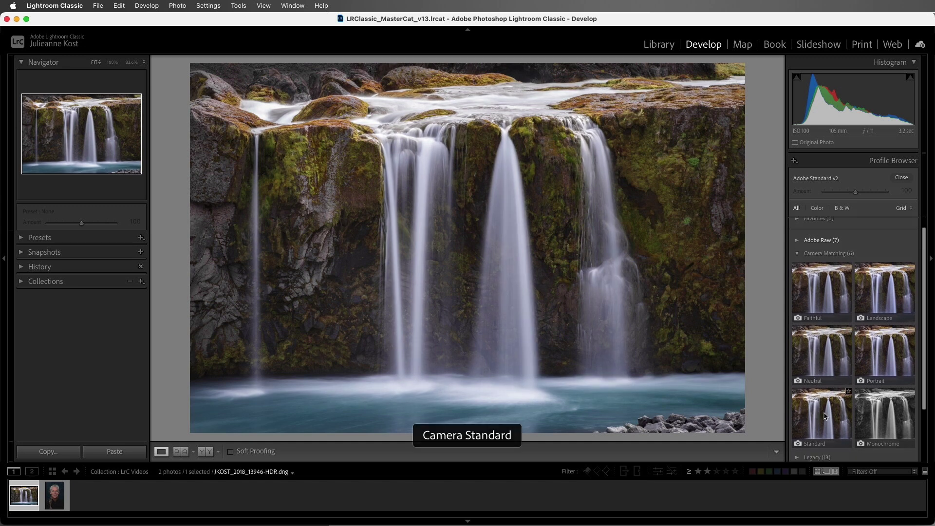
# Step: Collapse Camera Matching, expand the 11 Legacy profiles, and bring up the profile options menu
pyautogui.click(798, 254)
pyautogui.click(798, 278)
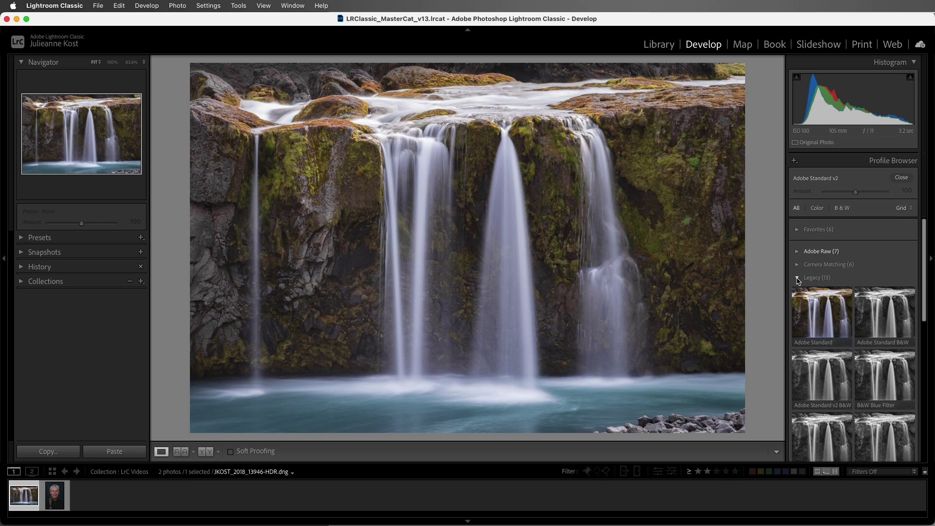
pyautogui.click(794, 160)
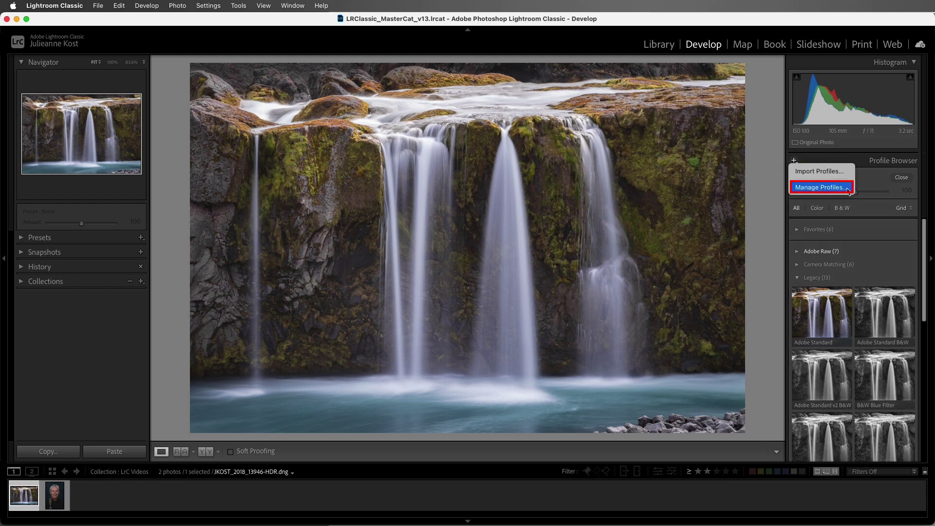
# Step: Untick Legacy in the Manage Profiles dialog to hide that group
pyautogui.click(820, 188)
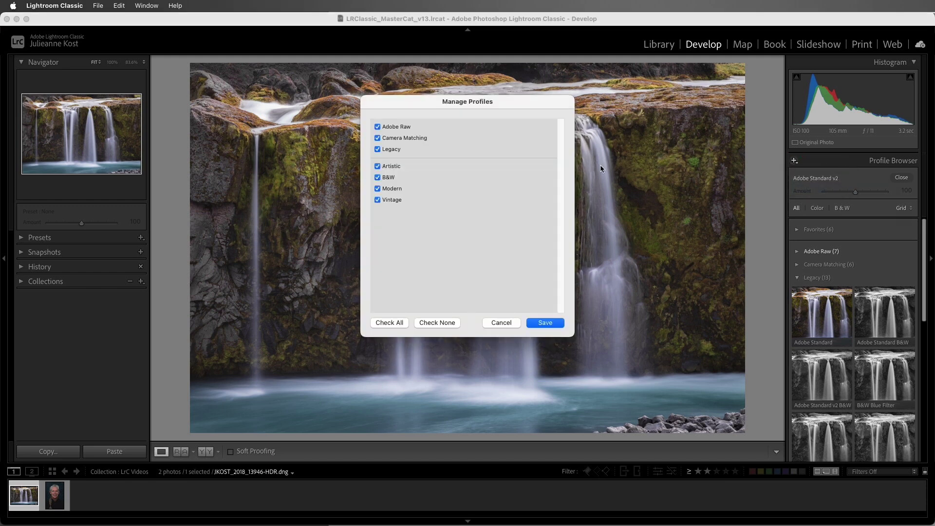
pyautogui.click(378, 149)
# Step: Save the group visibility change, then apply Artistic 04 at amount 82
pyautogui.click(546, 327)
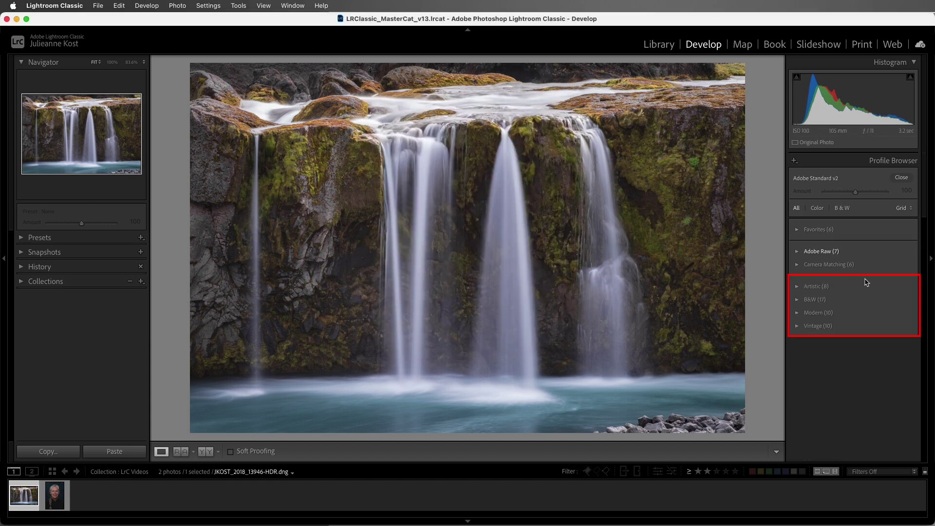
pyautogui.click(797, 287)
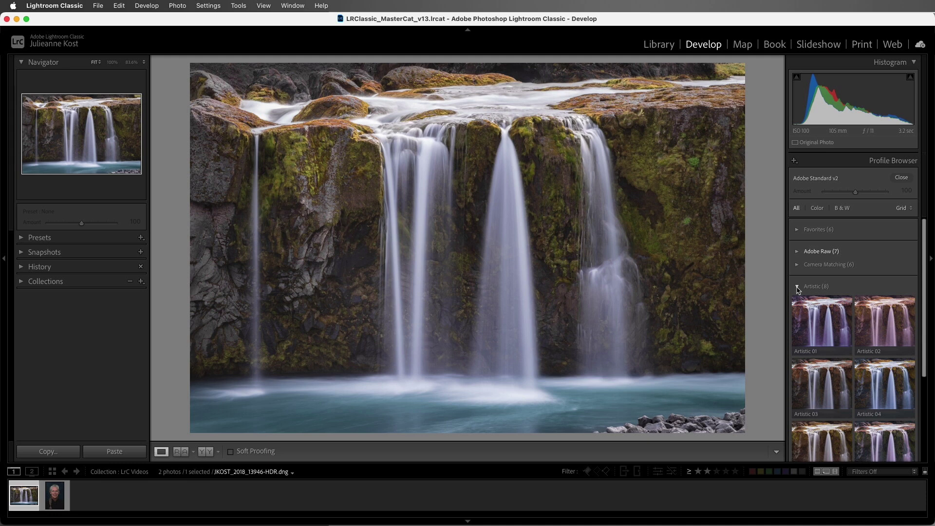
pyautogui.scroll(-2, 799, 289)
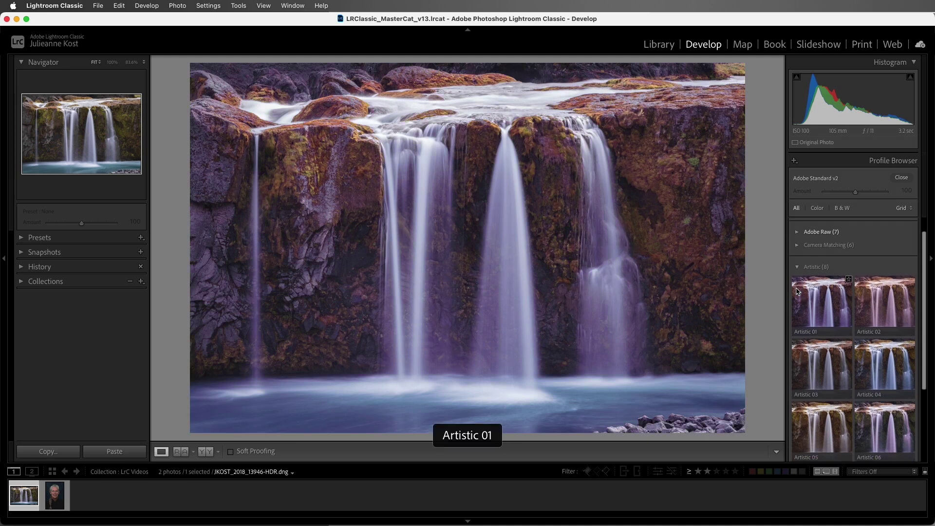
pyautogui.scroll(-1, 797, 291)
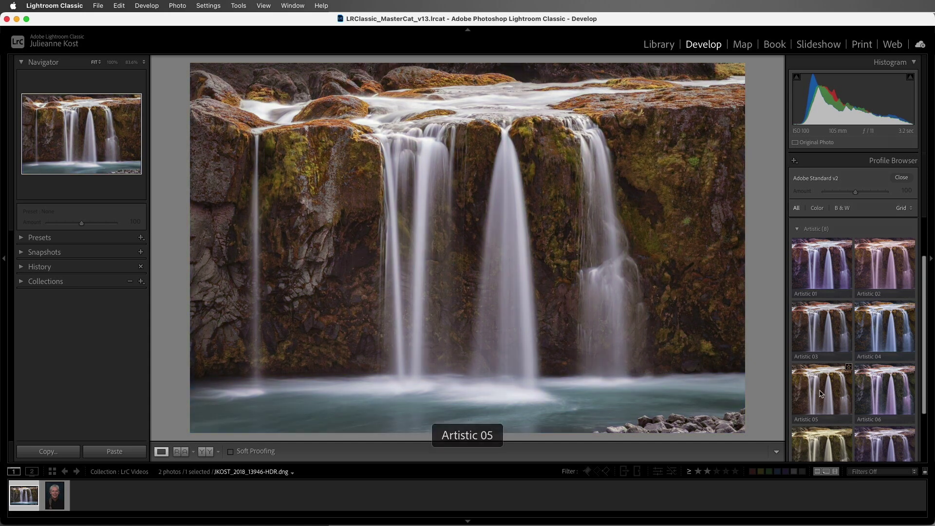
pyautogui.click(882, 335)
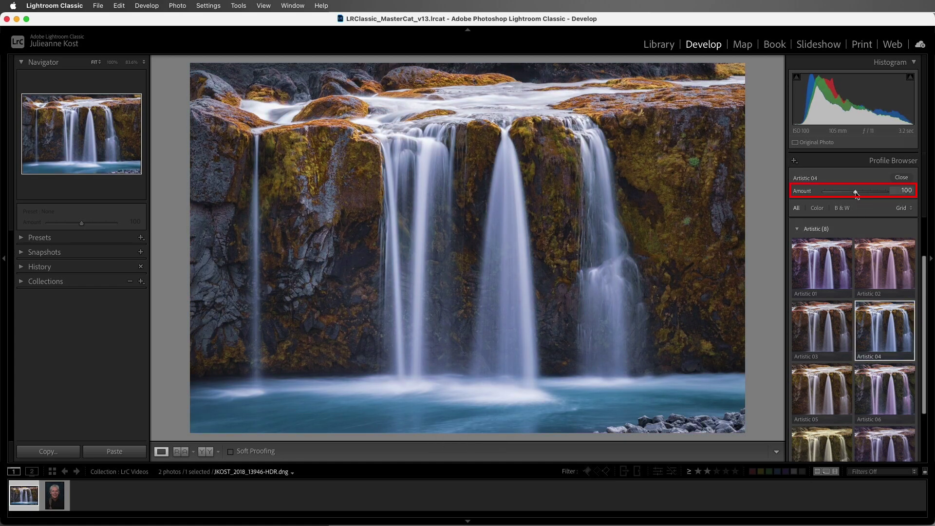
pyautogui.moveTo(856, 194)
pyautogui.mouseDown()
pyautogui.moveTo(832, 194)
pyautogui.moveTo(883, 199)
pyautogui.moveTo(849, 192)
pyautogui.mouseUp()
# Step: Collapse Artistic and browse the B&W group's 17 profiles
pyautogui.click(797, 228)
pyautogui.click(797, 300)
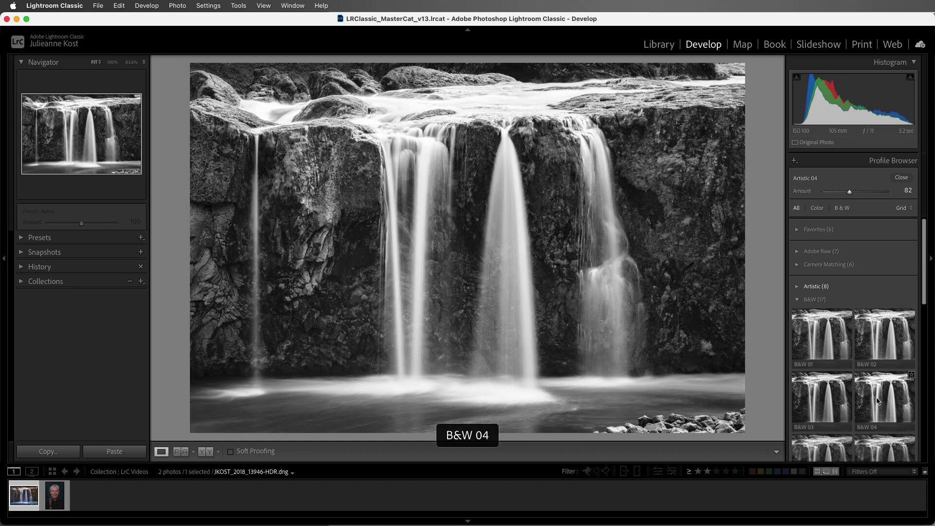
pyautogui.scroll(-3, 818, 405)
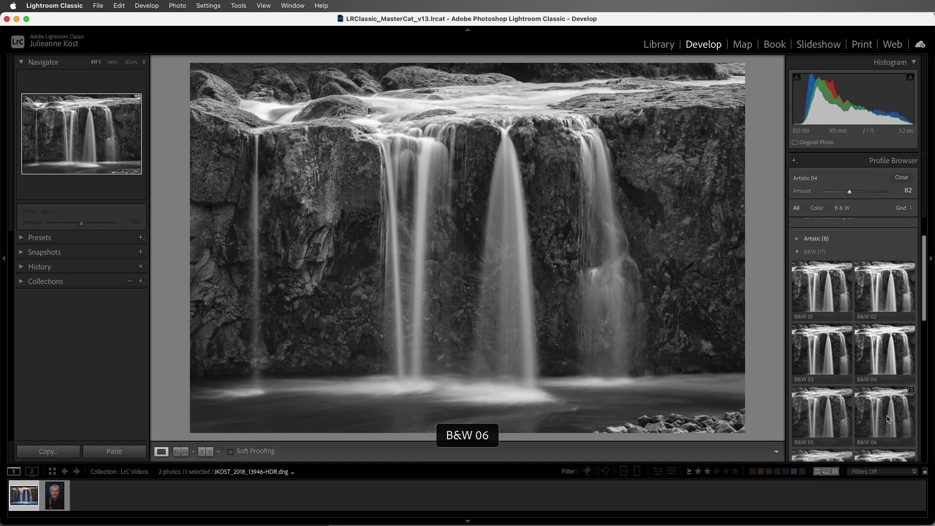
pyautogui.scroll(-1, 888, 419)
pyautogui.scroll(-3, 887, 418)
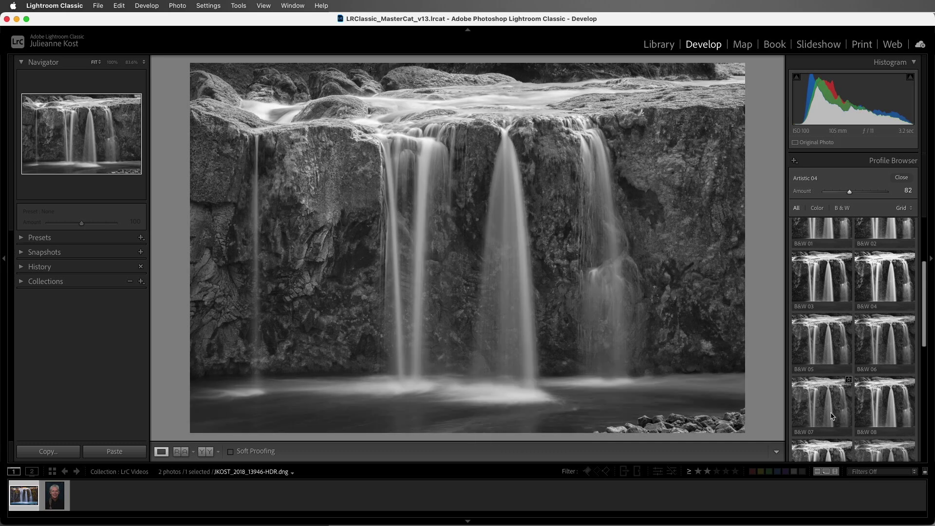
pyautogui.scroll(5, 831, 417)
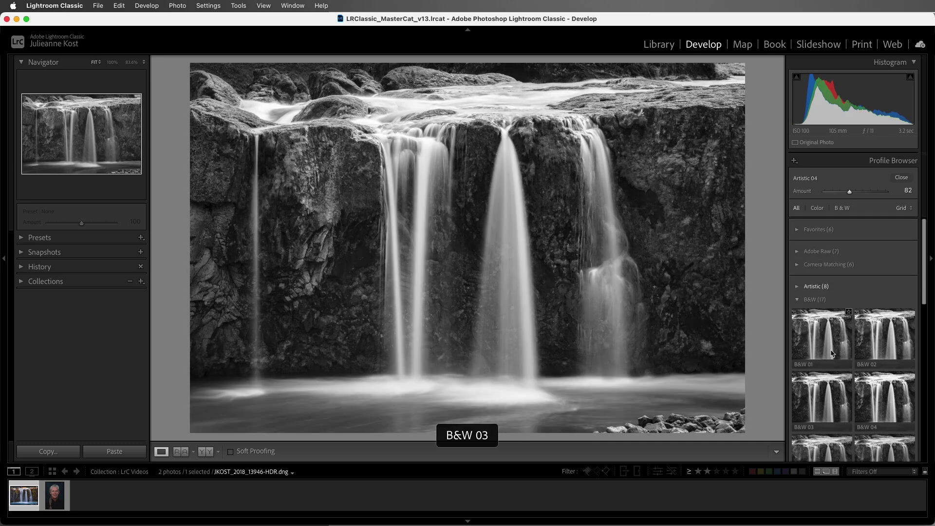
# Step: Look through the Modern profiles, then leave the Vintage group's 10 profiles expanded
pyautogui.click(799, 300)
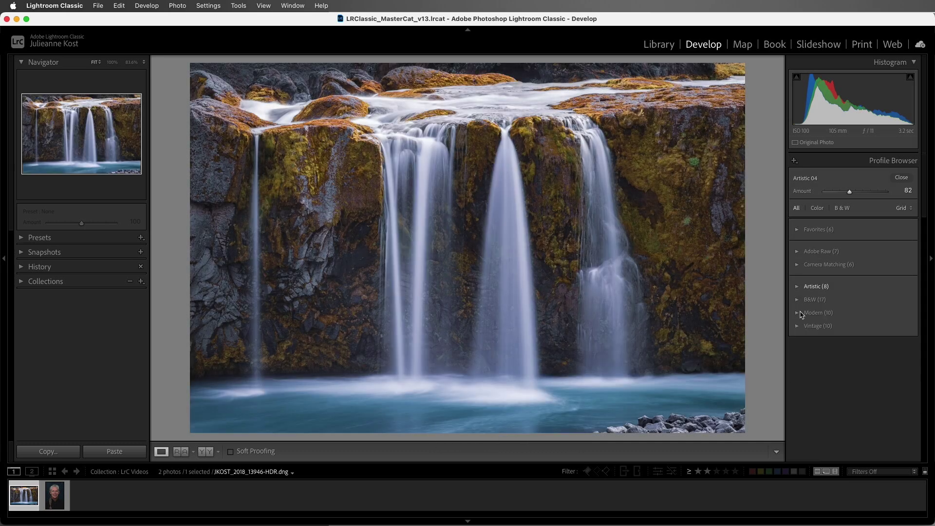
pyautogui.click(798, 313)
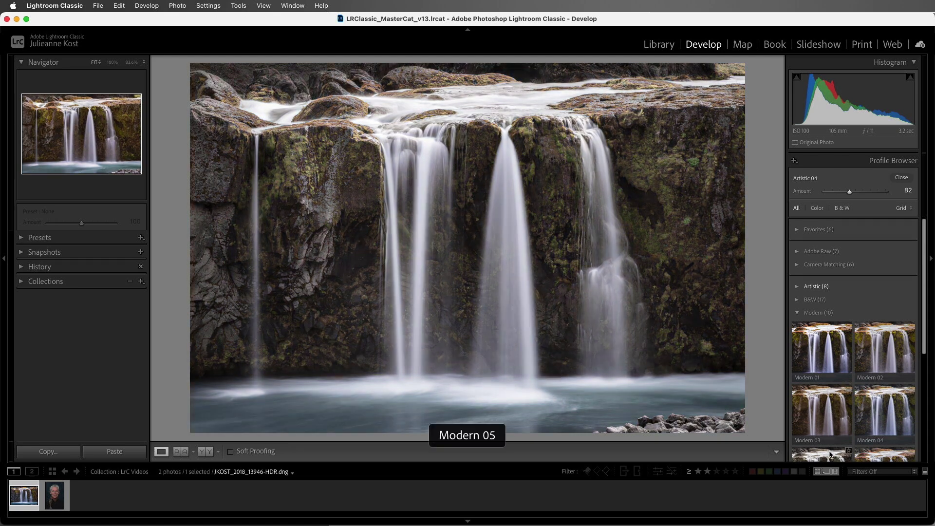
pyautogui.click(798, 312)
pyautogui.click(797, 326)
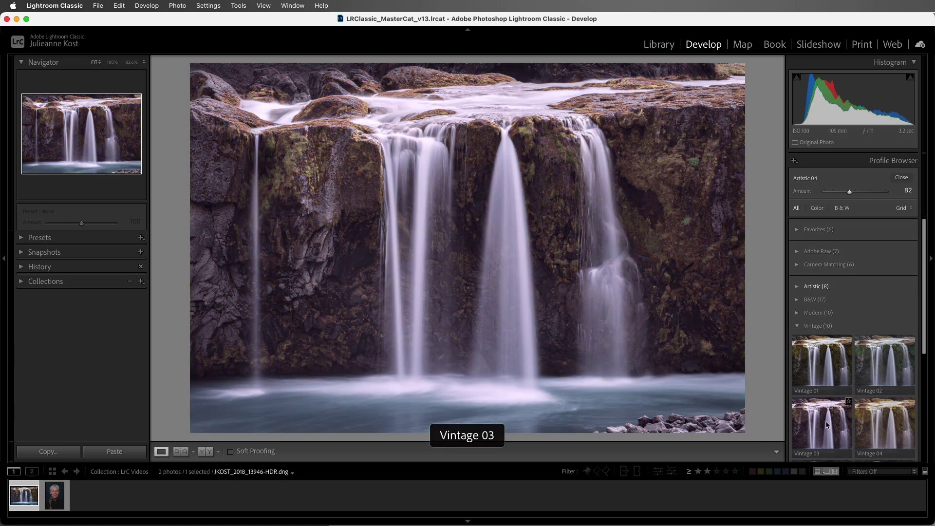
# Step: Re-expand Artistic, star Artistic 03 as a favourite, and switch to Large view
pyautogui.click(796, 287)
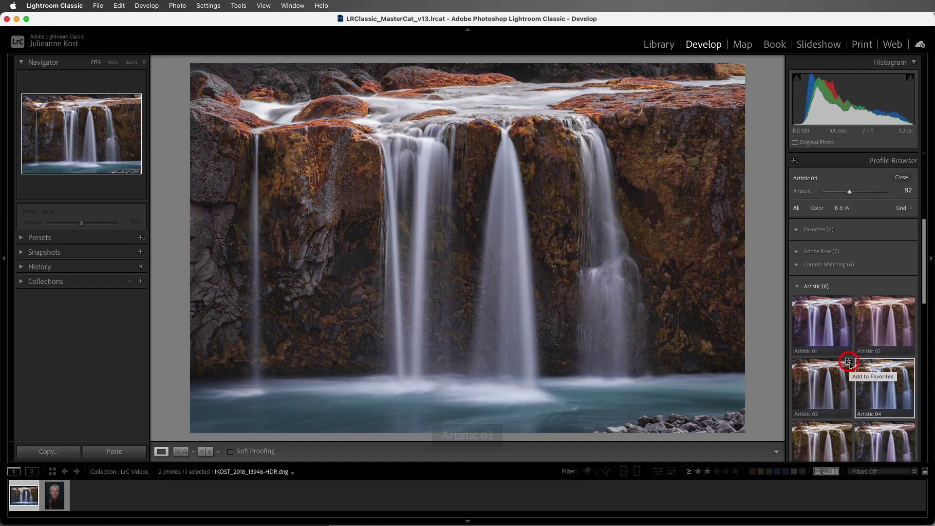
pyautogui.click(849, 362)
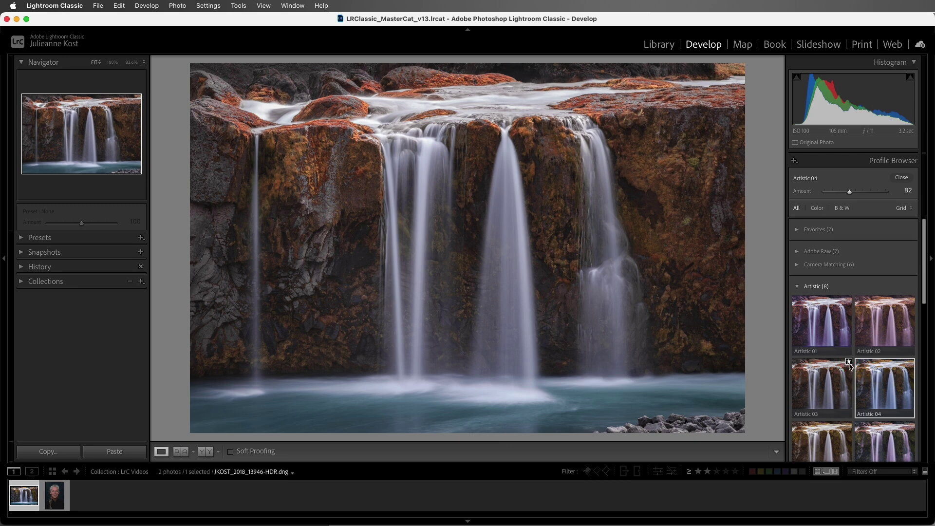
pyautogui.click(906, 208)
pyautogui.click(905, 218)
# Step: Switch the Profile Browser to List view, then back to Grid
pyautogui.click(907, 213)
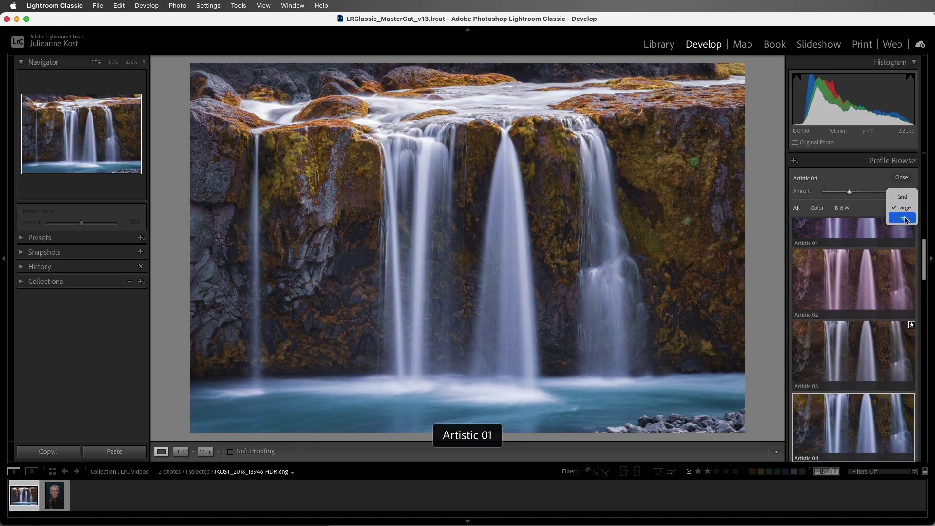
pyautogui.click(906, 220)
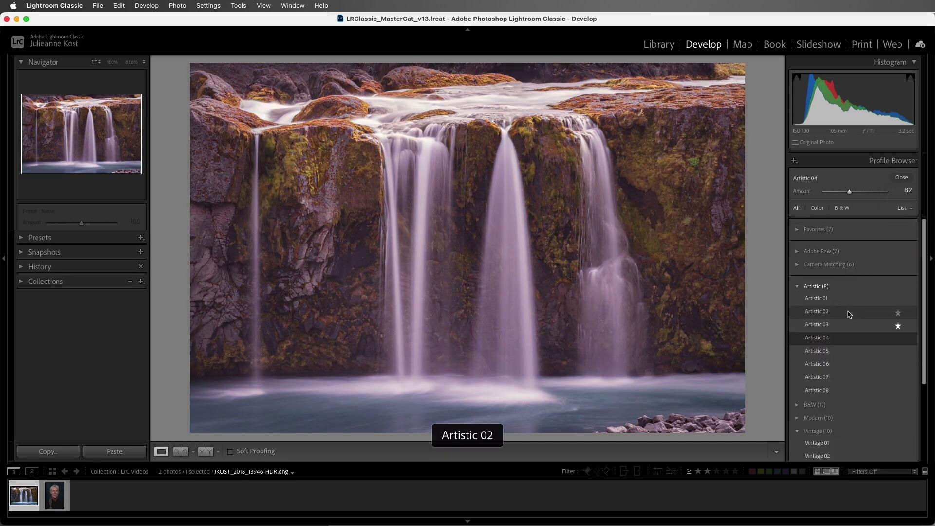
pyautogui.click(911, 209)
pyautogui.click(906, 186)
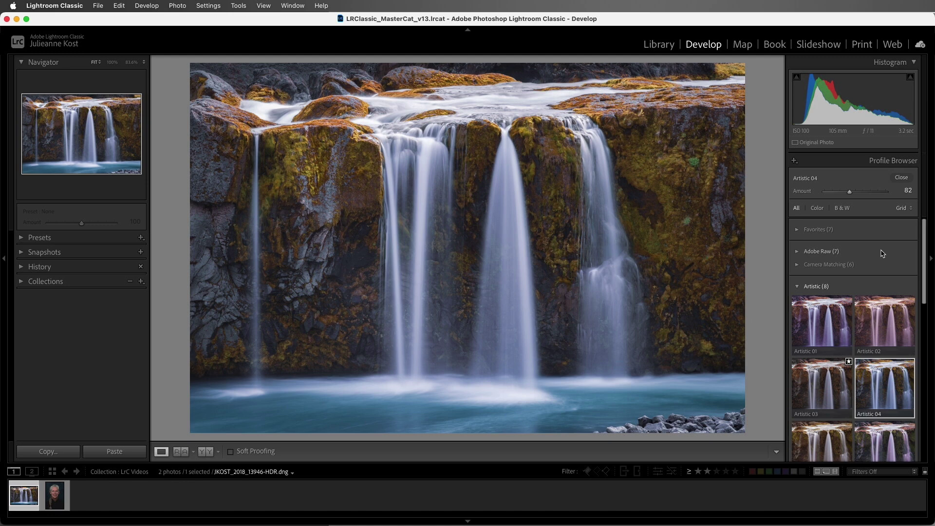
pyautogui.rightClick(857, 253)
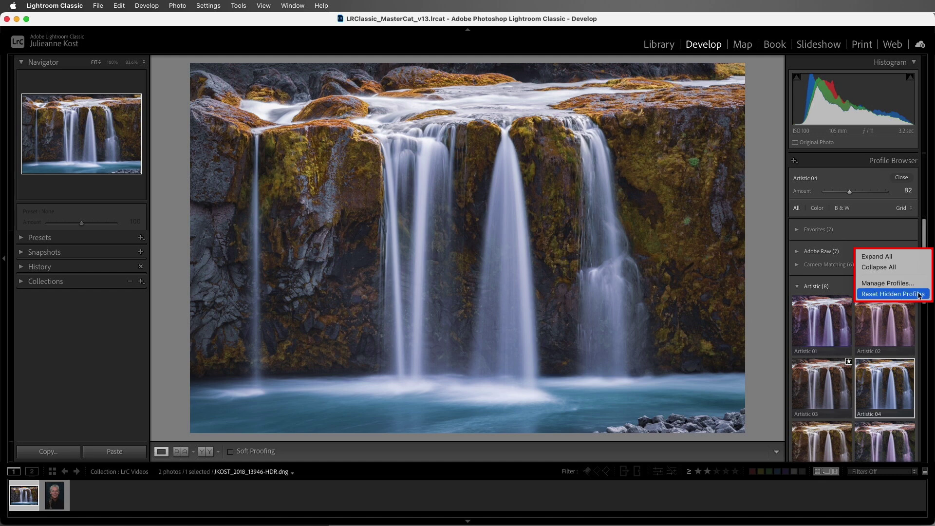
pyautogui.click(848, 281)
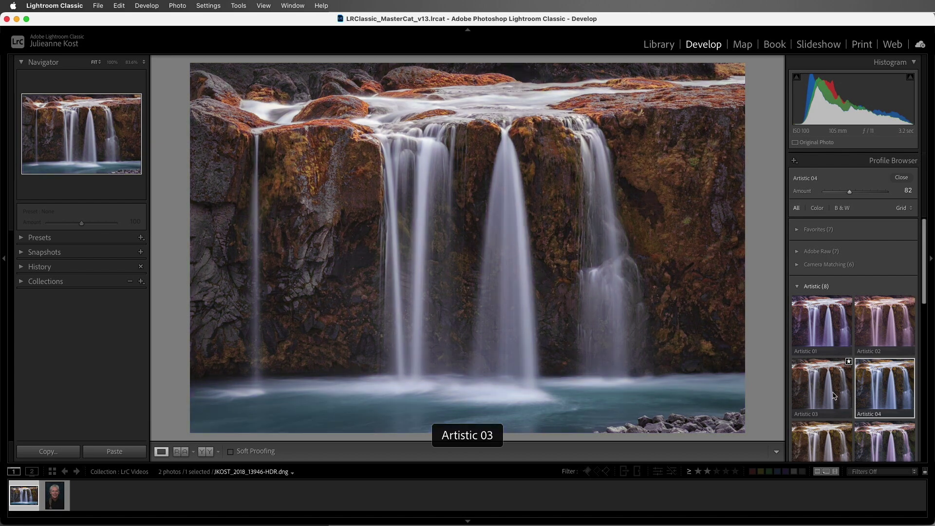
pyautogui.press('alt')
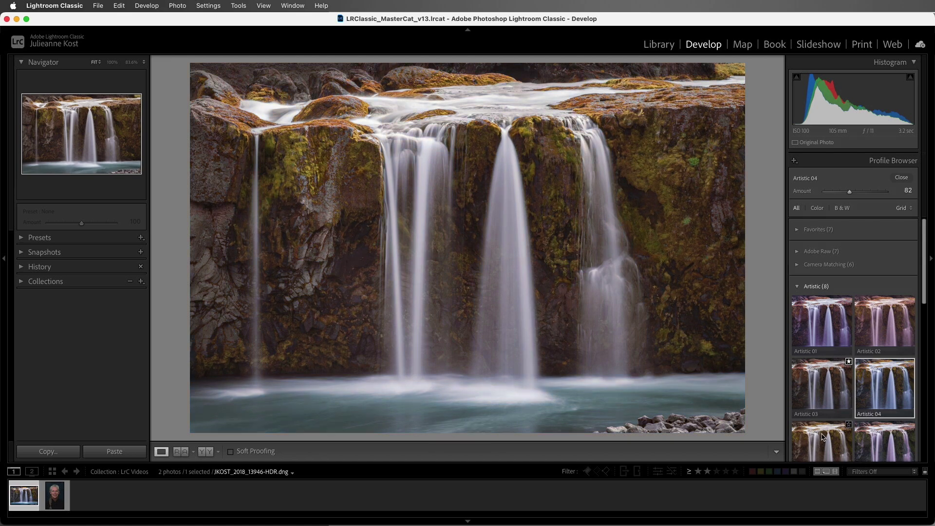
pyautogui.press('alt')
pyautogui.click(794, 161)
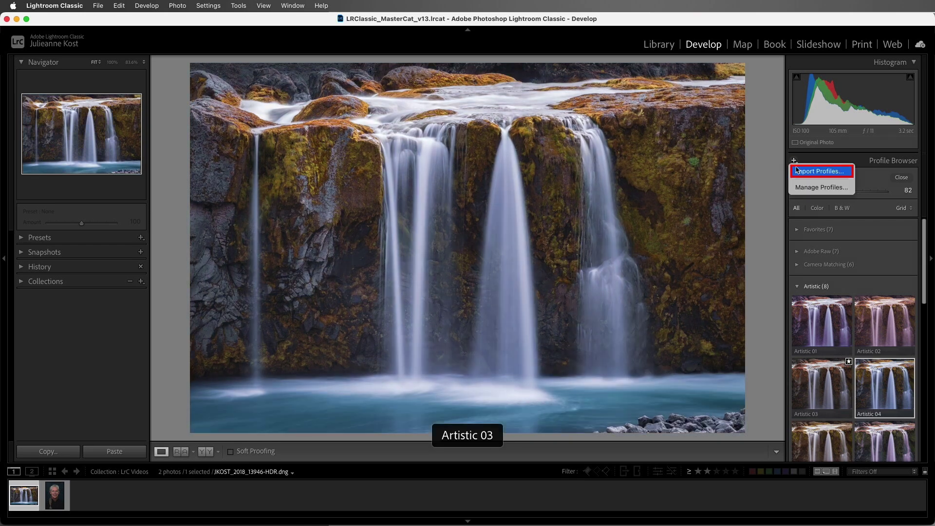
pyautogui.press('Escape')
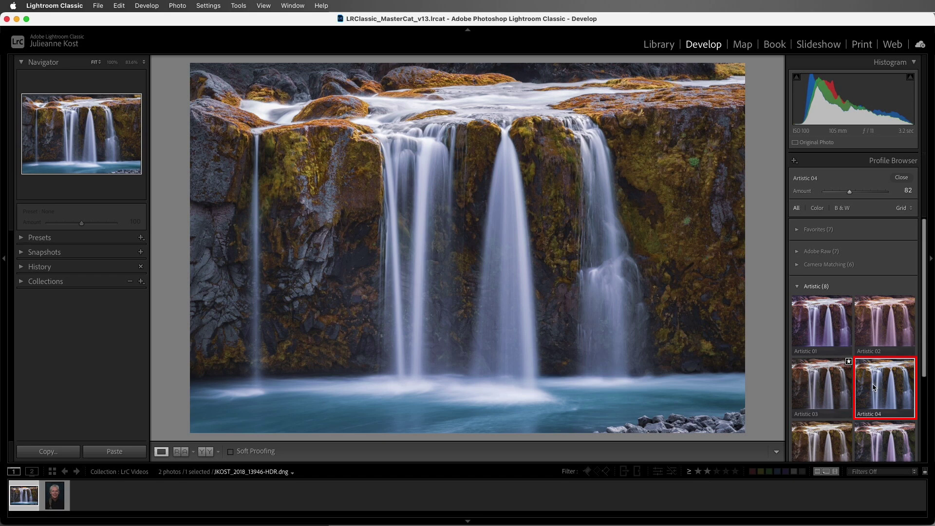
# Step: Close the Profile Browser and pick the favourited Artistic 03 profile from the Basic panel menu at amount 100
pyautogui.click(902, 179)
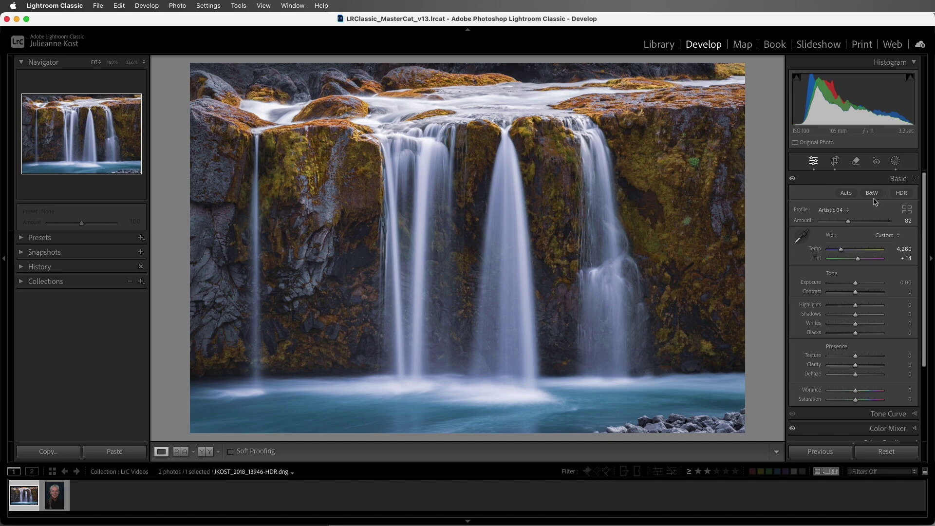
pyautogui.click(846, 212)
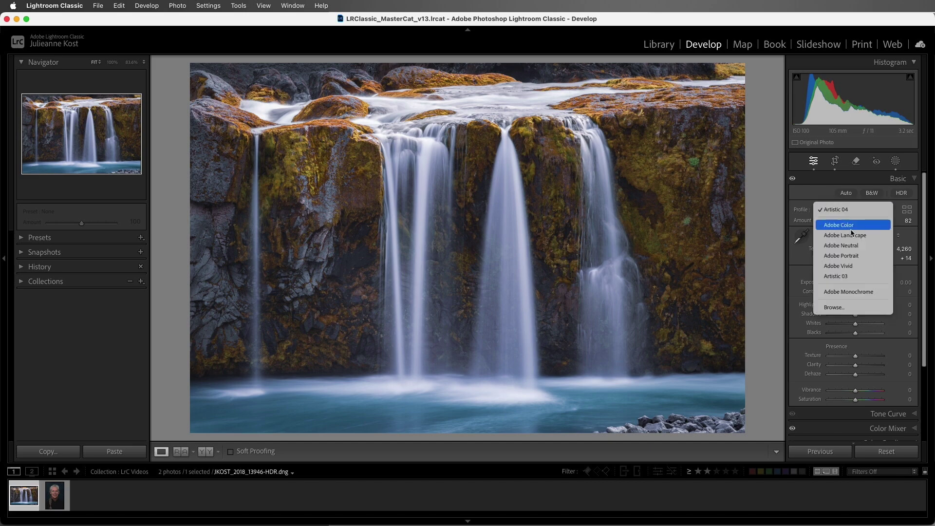
pyautogui.click(858, 276)
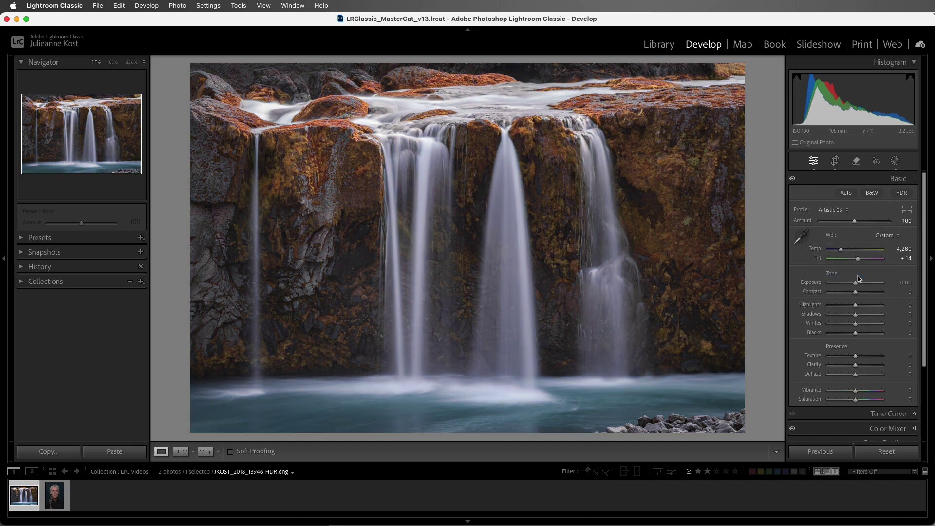